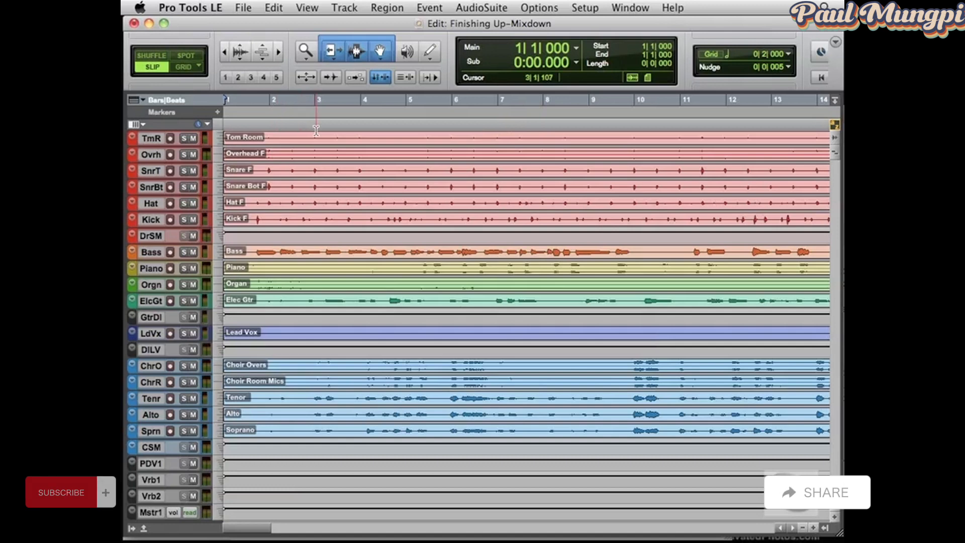
# Select a passage on the drum tracks from about bar 3 to bar 5, play it, and widen it to about 2|2|253 through 5|4|901
pyautogui.moveTo(319, 137); pyautogui.dragTo(422, 139)
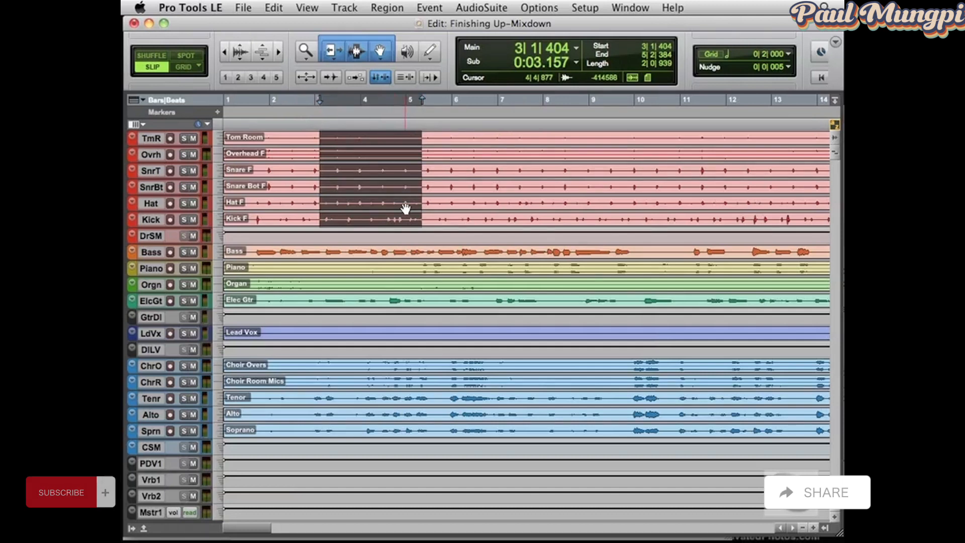
pyautogui.press('space')
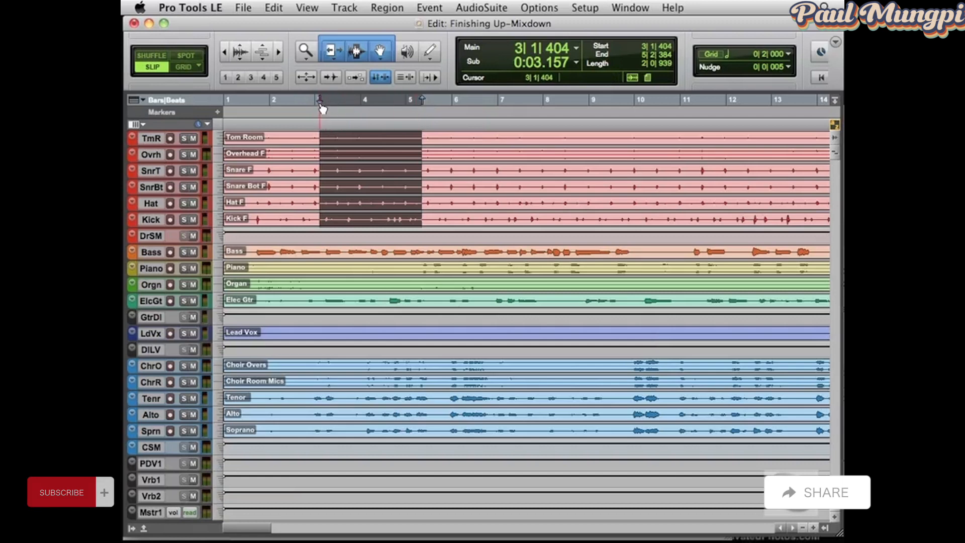
pyautogui.moveTo(321, 100)
pyautogui.mouseDown()
pyautogui.moveTo(239, 116)
pyautogui.moveTo(286, 111)
pyautogui.mouseUp()
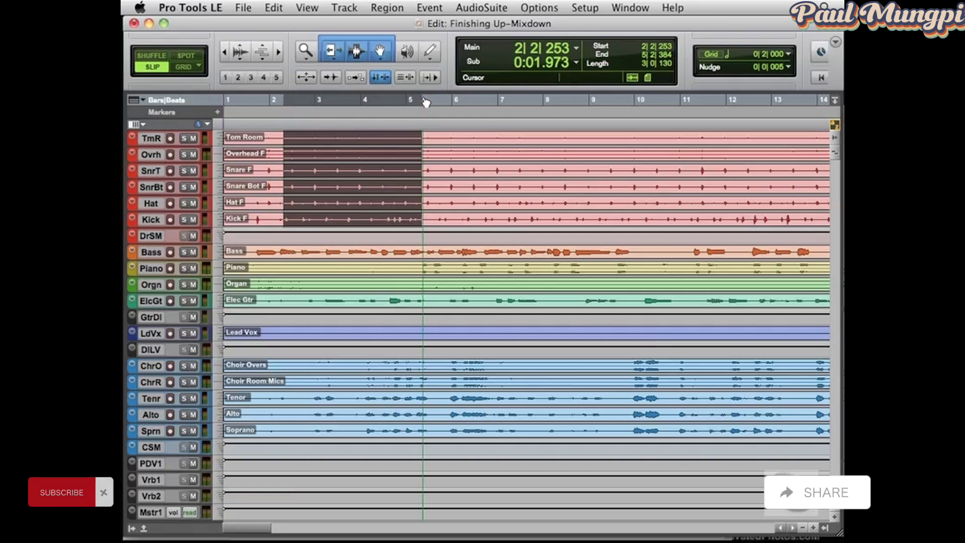
pyautogui.moveTo(423, 100); pyautogui.dragTo(451, 99)
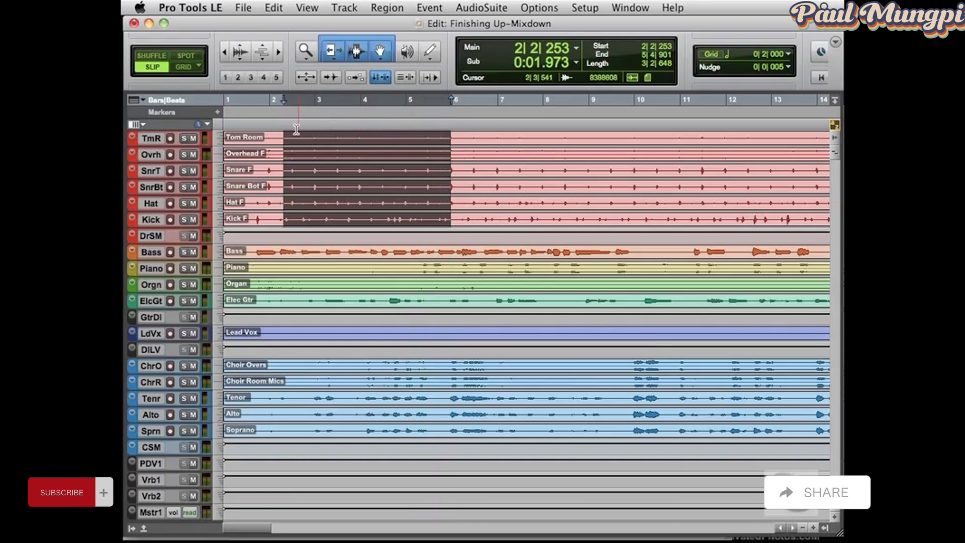
# Select from about 2|3|184 to 6|4|746 across the tracks from Tom Room to Soprano and play back the selection
pyautogui.click(310, 152)
pyautogui.moveTo(310, 153); pyautogui.dragTo(501, 201)
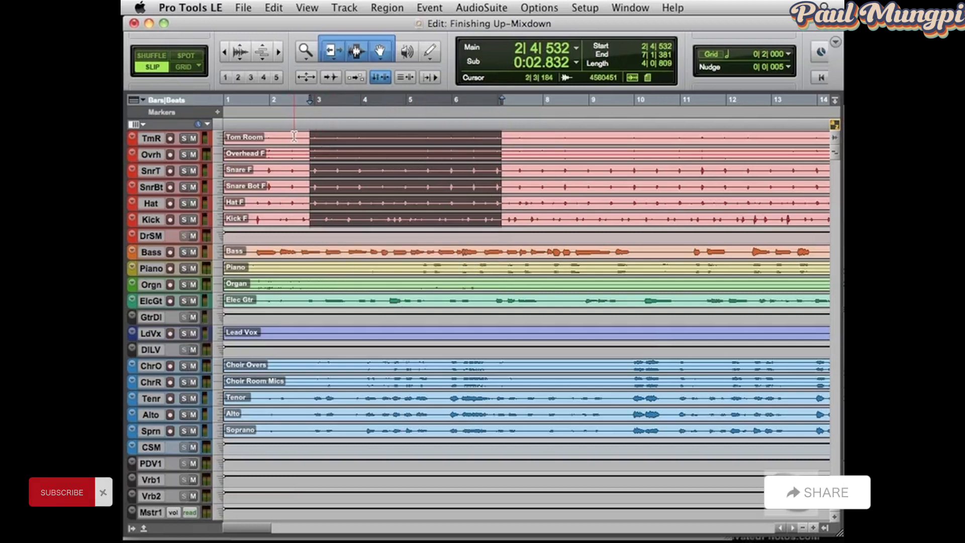
pyautogui.moveTo(294, 143); pyautogui.dragTo(495, 427)
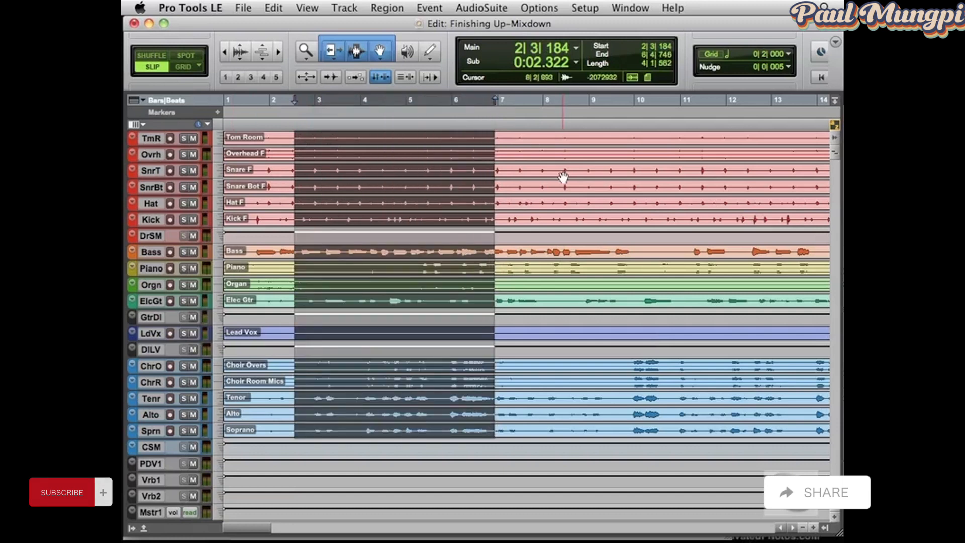
pyautogui.press('space')
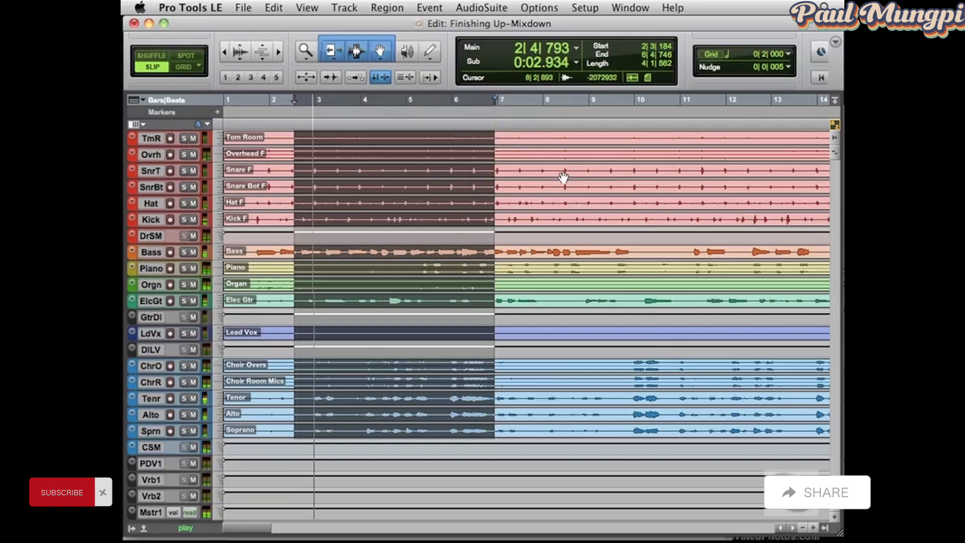
pyautogui.press('space')
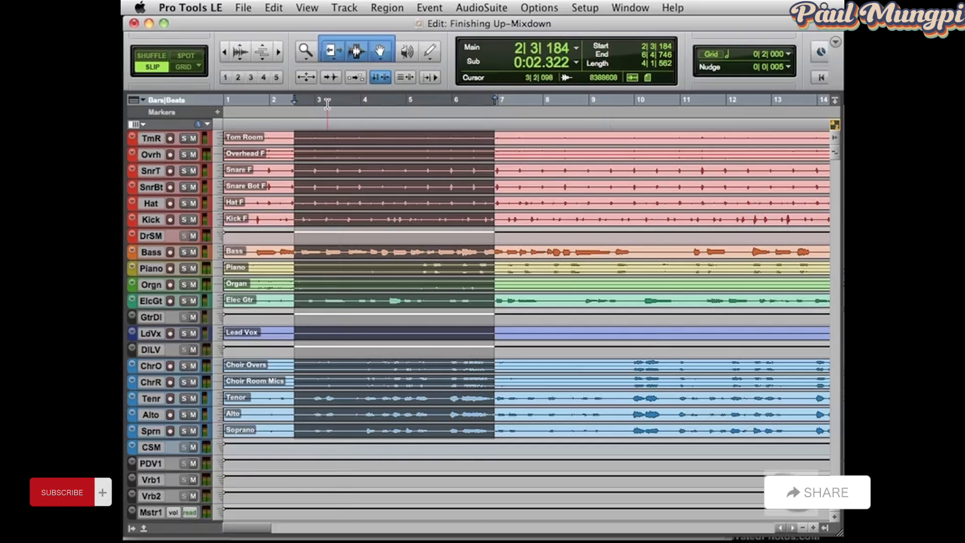
# Clear the track selection and return the playback cursor to the session start
pyautogui.click(279, 145)
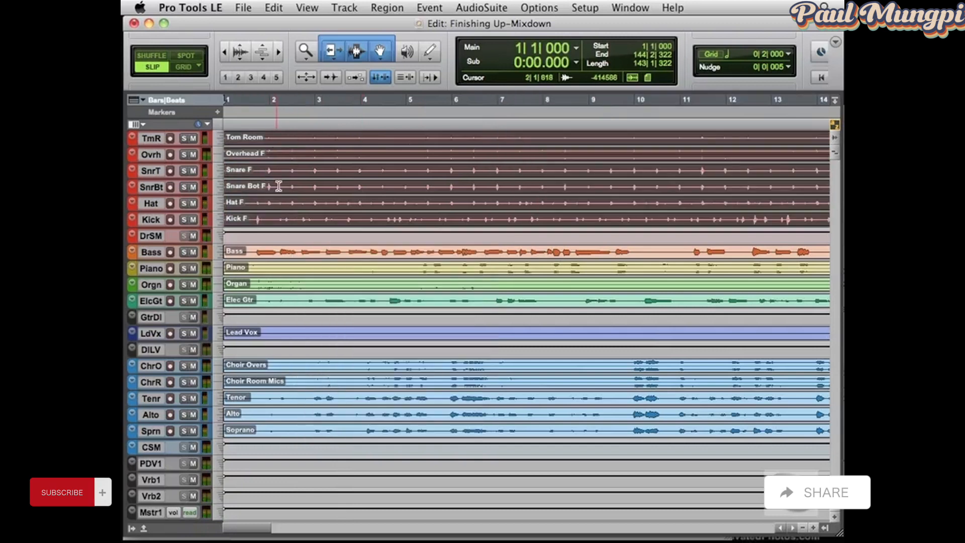
pyautogui.click(282, 169)
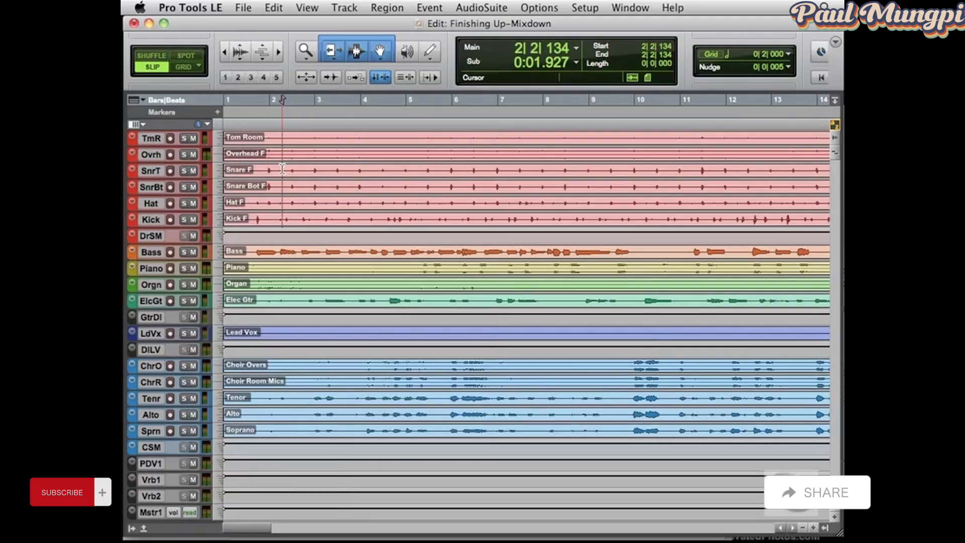
pyautogui.press('Return')
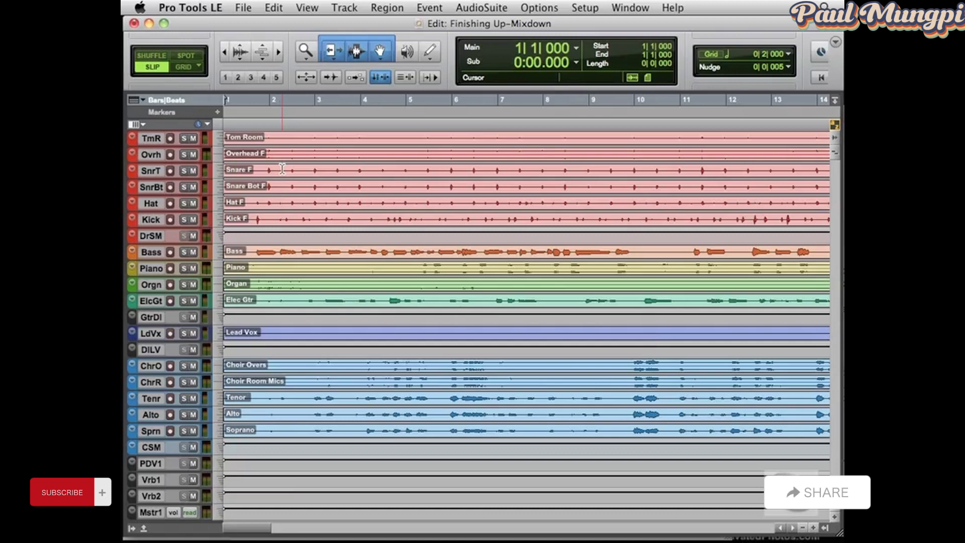
# Place the playback cursor at 1|1|416, just after the session start, and audition the song's opening from there
pyautogui.click(226, 111)
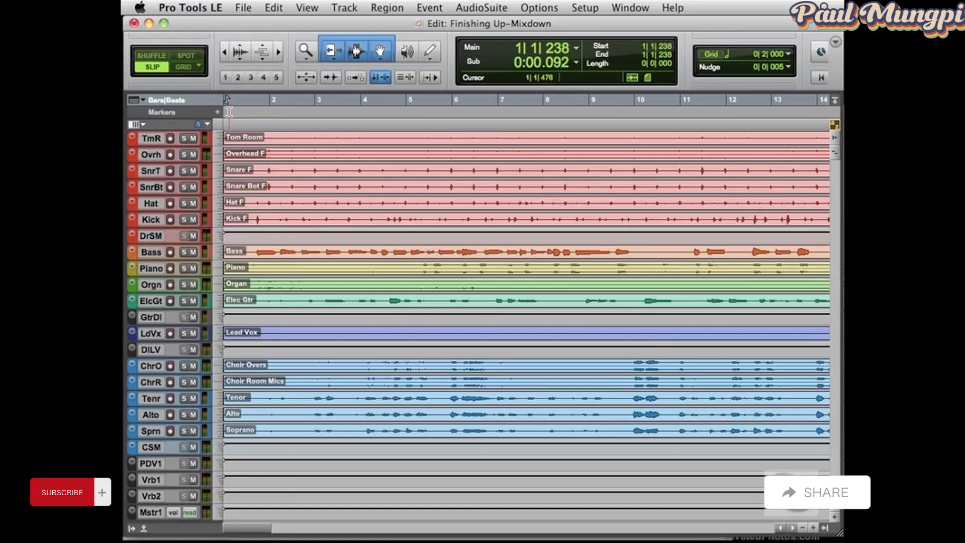
pyautogui.click(228, 111)
pyautogui.press('space')
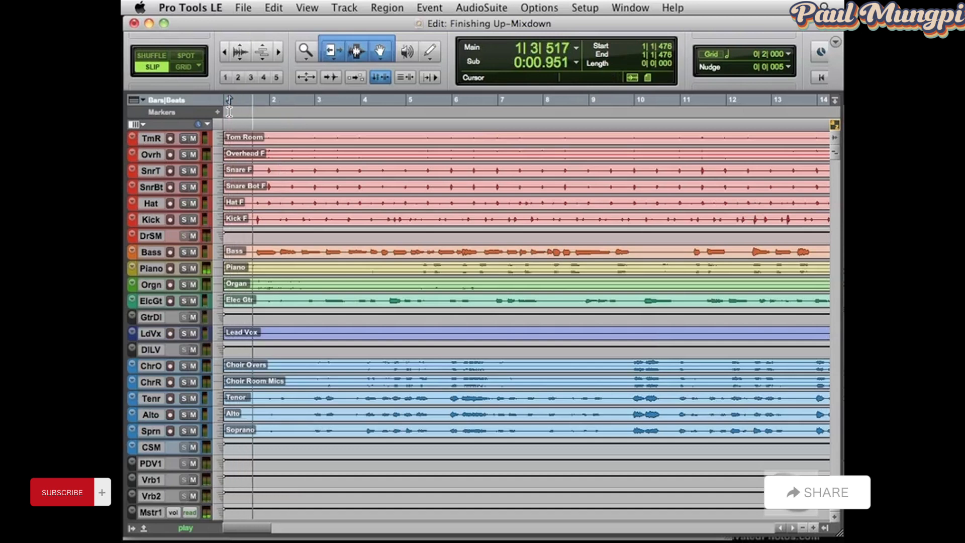
pyautogui.press('space')
pyautogui.click(228, 111)
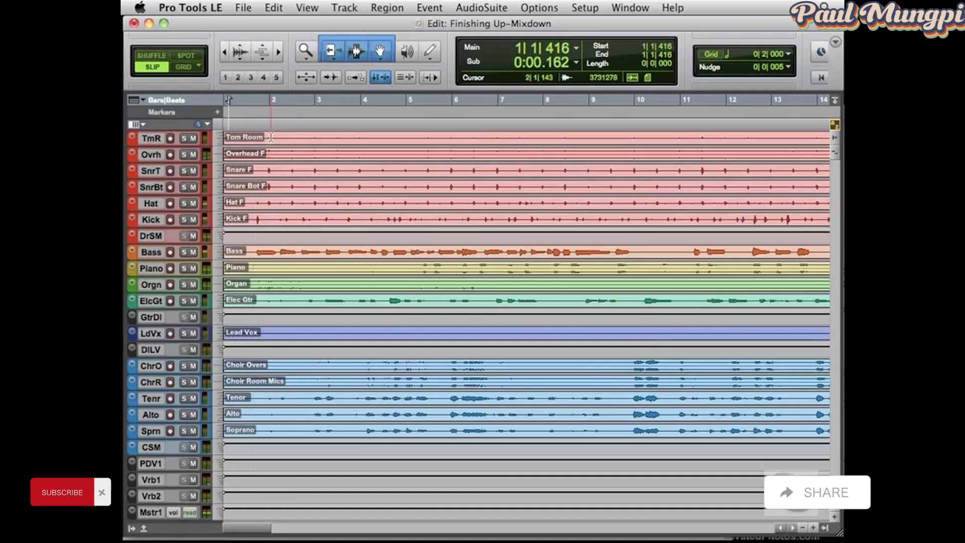
pyautogui.press('space')
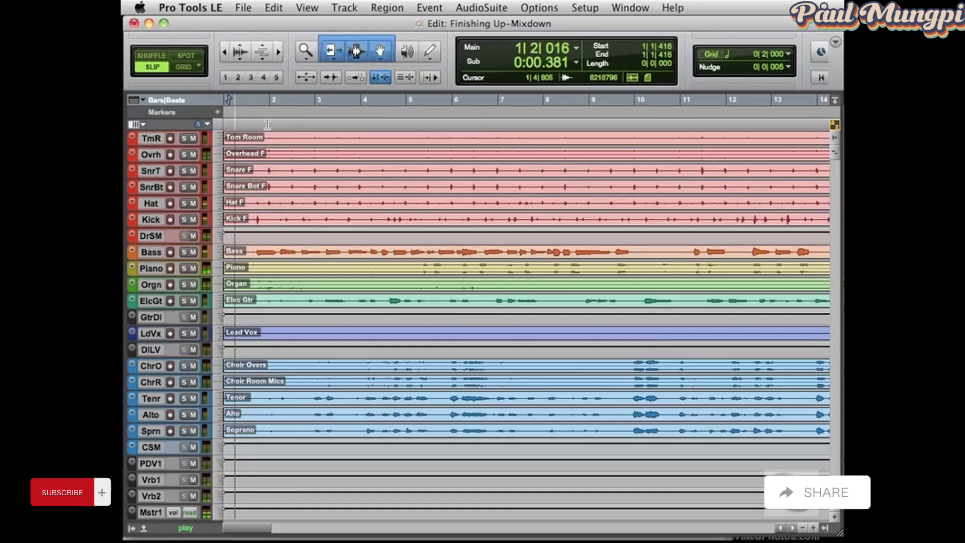
pyautogui.press('space')
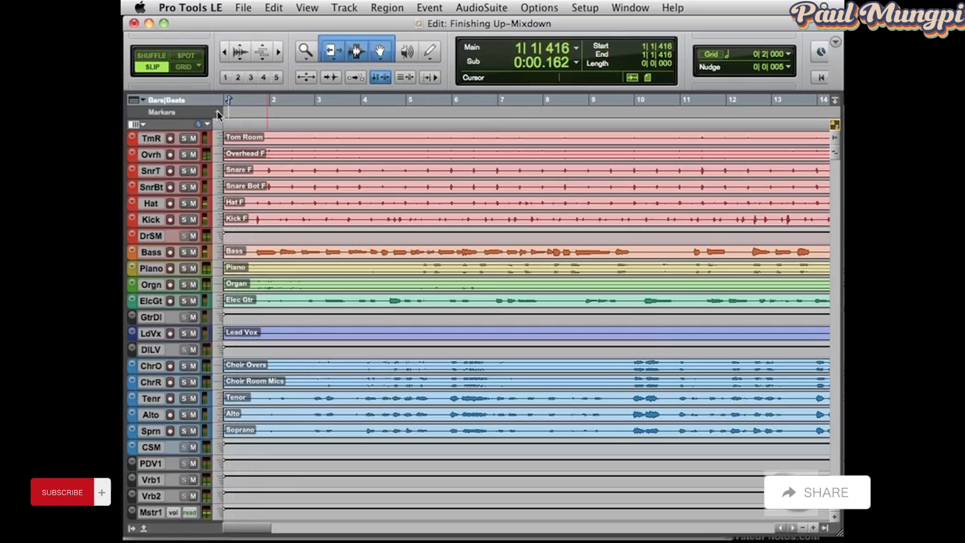
# Add a marker named Start at the cursor position, referenced to Bar | Beat
pyautogui.click(217, 111)
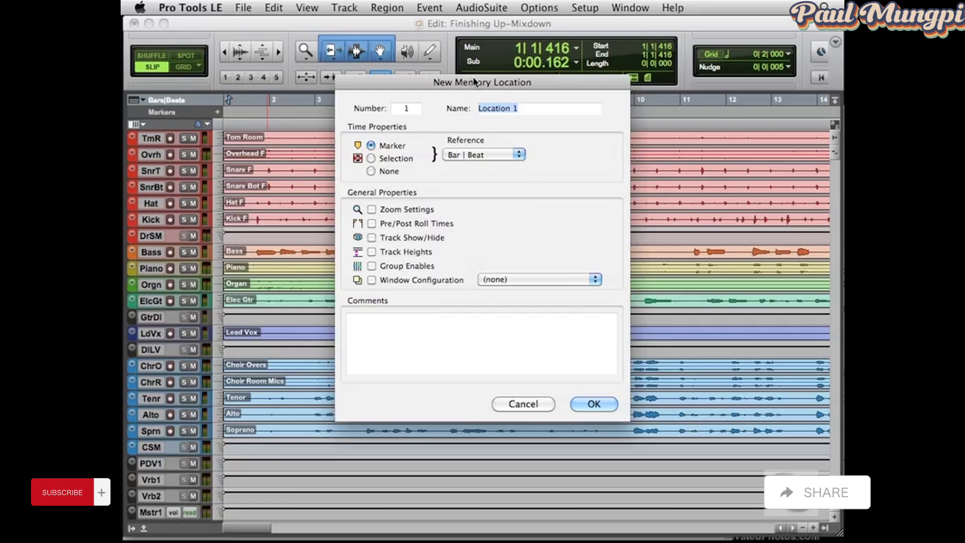
pyautogui.write('Start')
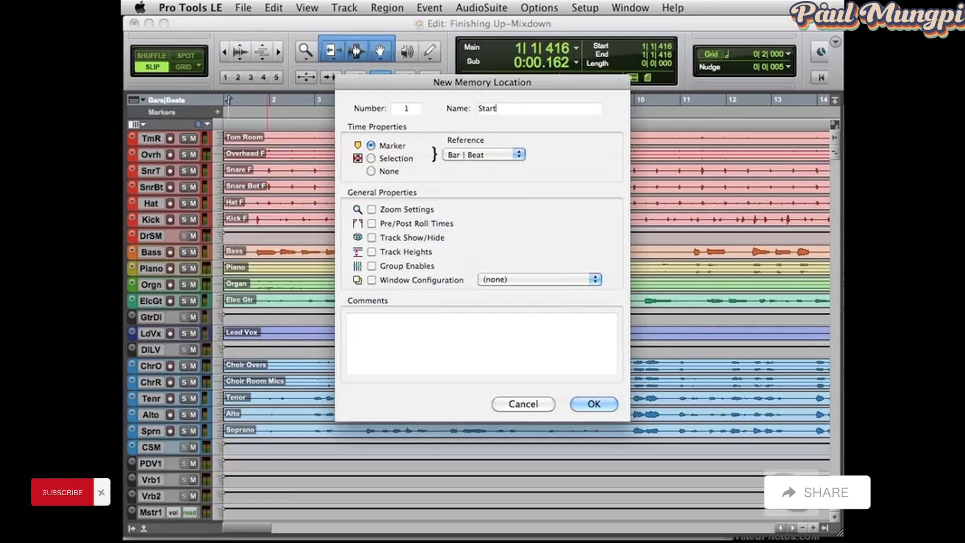
pyautogui.click(595, 406)
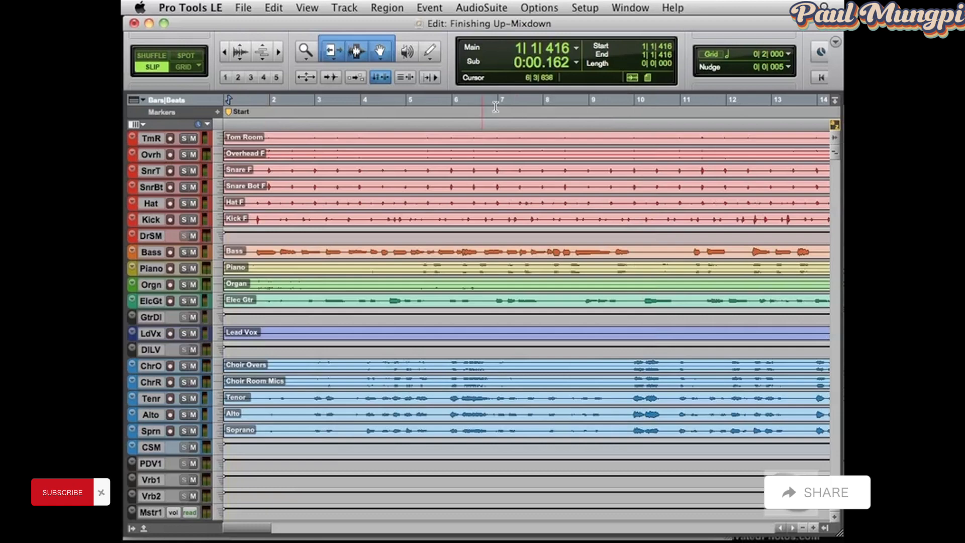
# Play the song's ending from about bar 140 until past the end of the audio regions
pyautogui.press('r')
pyautogui.press('r')
pyautogui.press('r')
pyautogui.press('r')
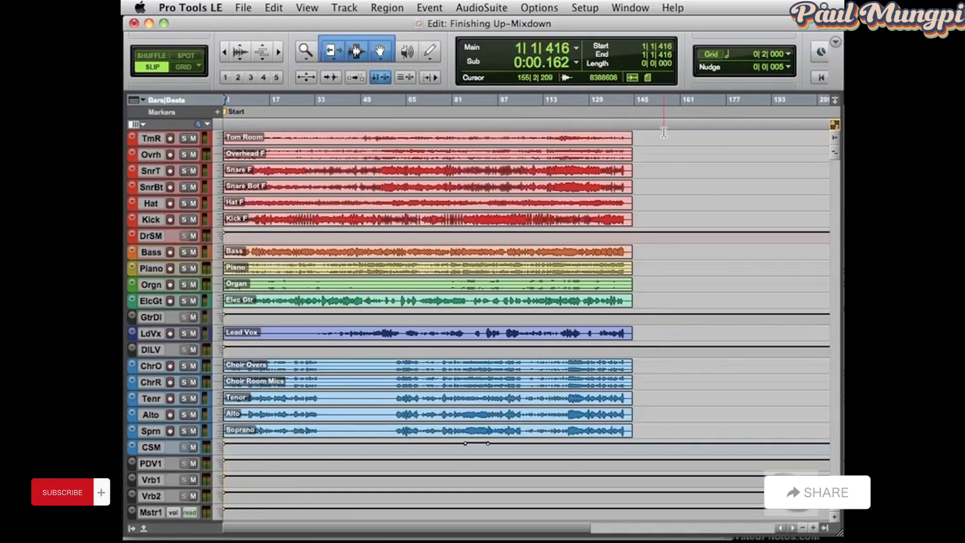
pyautogui.click(622, 124)
pyautogui.press('t')
pyautogui.press('t')
pyautogui.press('t')
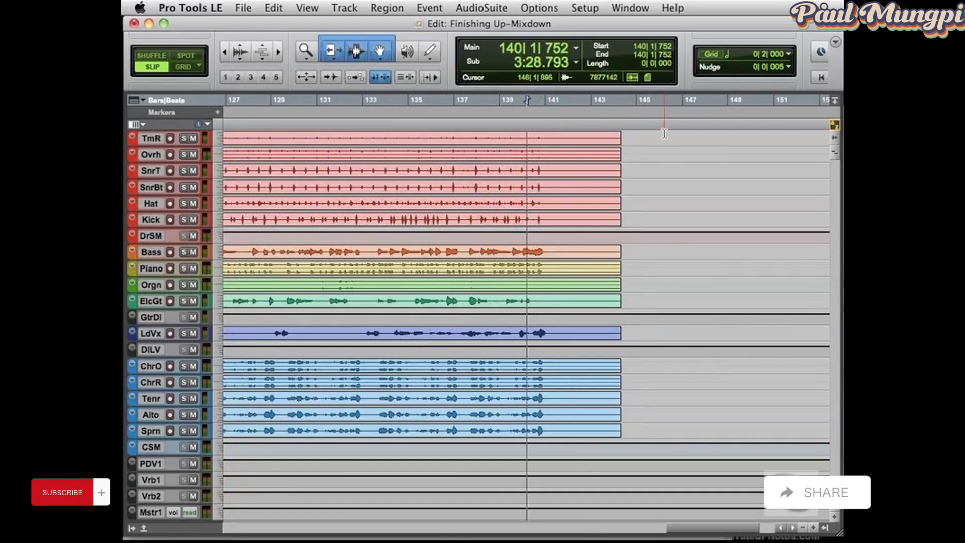
pyautogui.press('space')
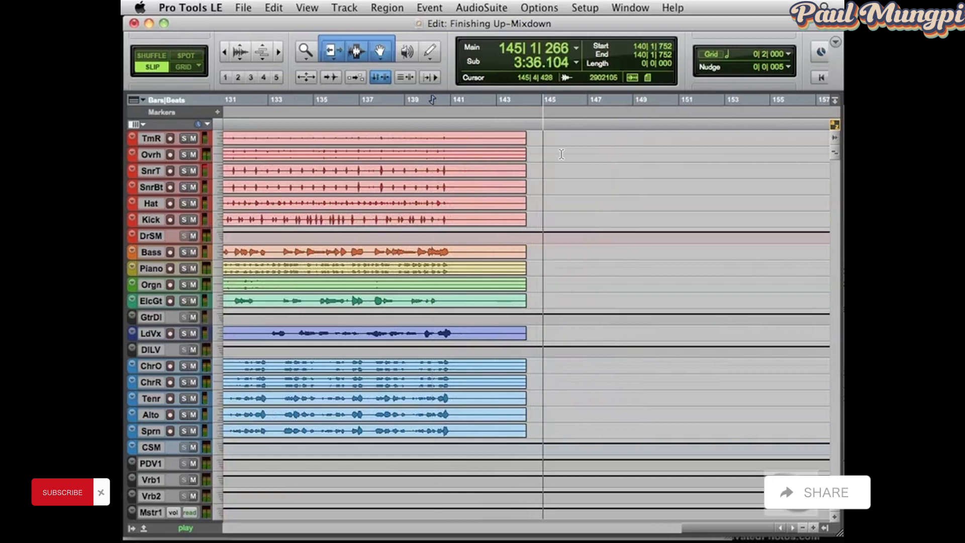
pyautogui.press('space')
# Add a marker named End at 144|2|601, just past the end of the audio regions
pyautogui.click(528, 107)
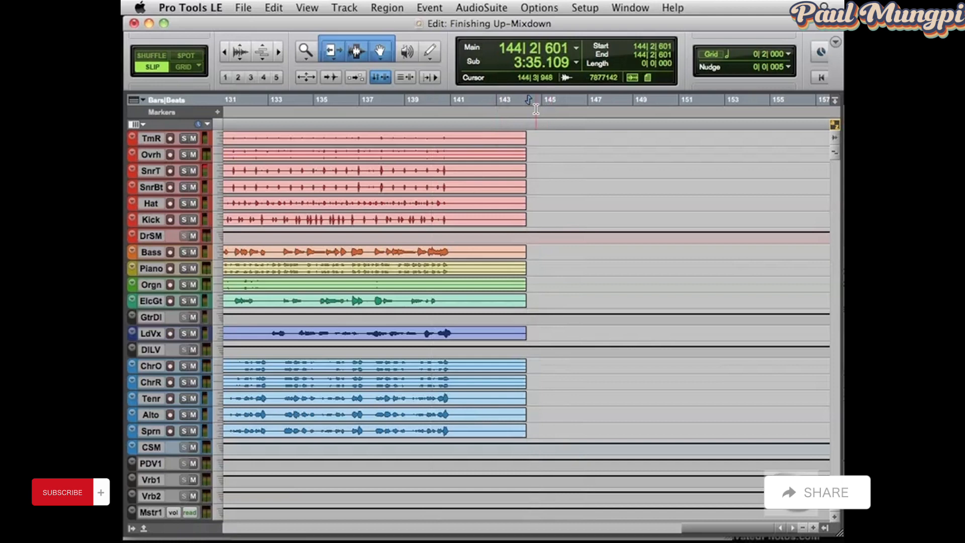
pyautogui.click(217, 111)
pyautogui.write('End')
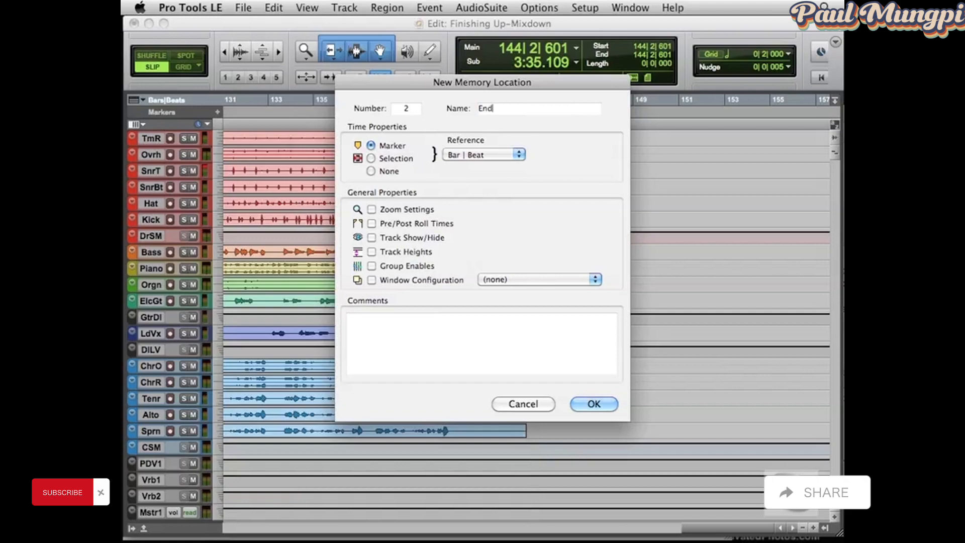
pyautogui.press('Return')
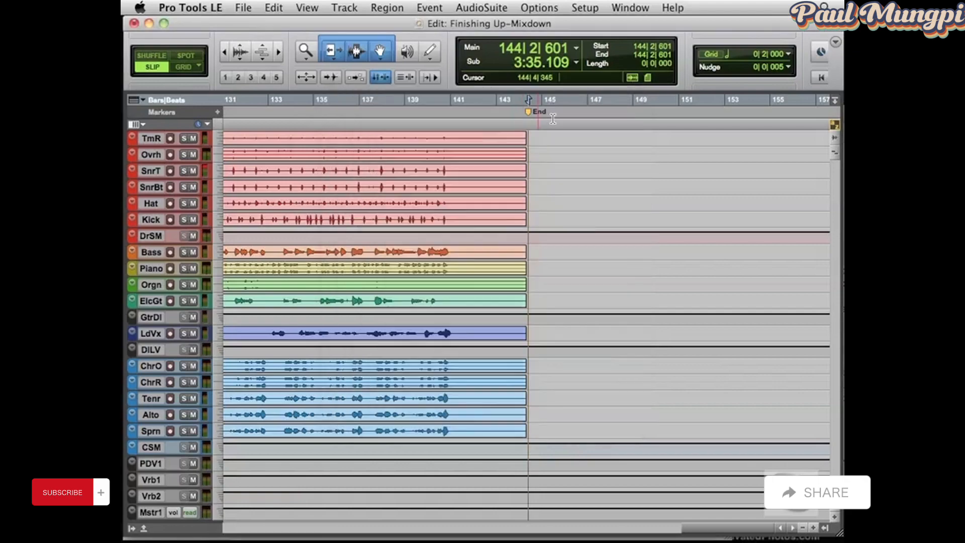
# Select the whole song across all tracks between the Start and End markers
pyautogui.press('r')
pyautogui.press('r')
pyautogui.press('r')
pyautogui.press('r')
pyautogui.press('r')
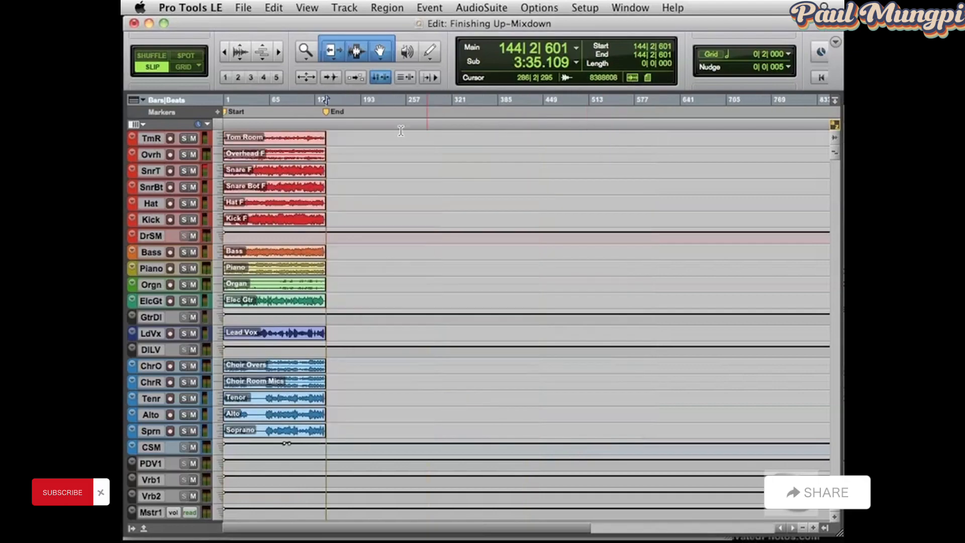
pyautogui.press('t')
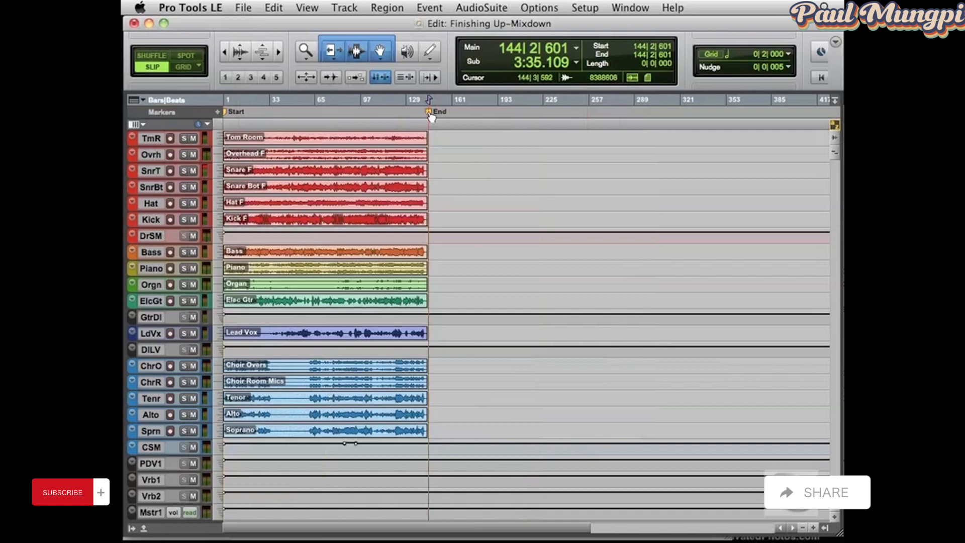
pyautogui.keyDown('shift'); pyautogui.click(227, 113); pyautogui.keyUp('shift')
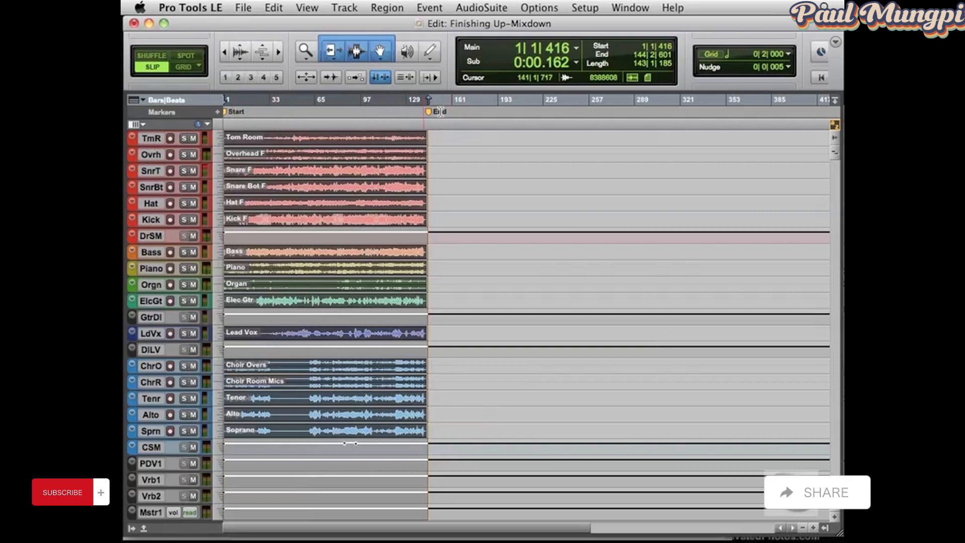
# Examine the selection's edges at the Start and End markers and play back its opening
pyautogui.press('t')
pyautogui.press('t')
pyautogui.press('t')
pyautogui.press('t')
pyautogui.press('t')
pyautogui.press('t')
pyautogui.press('t')
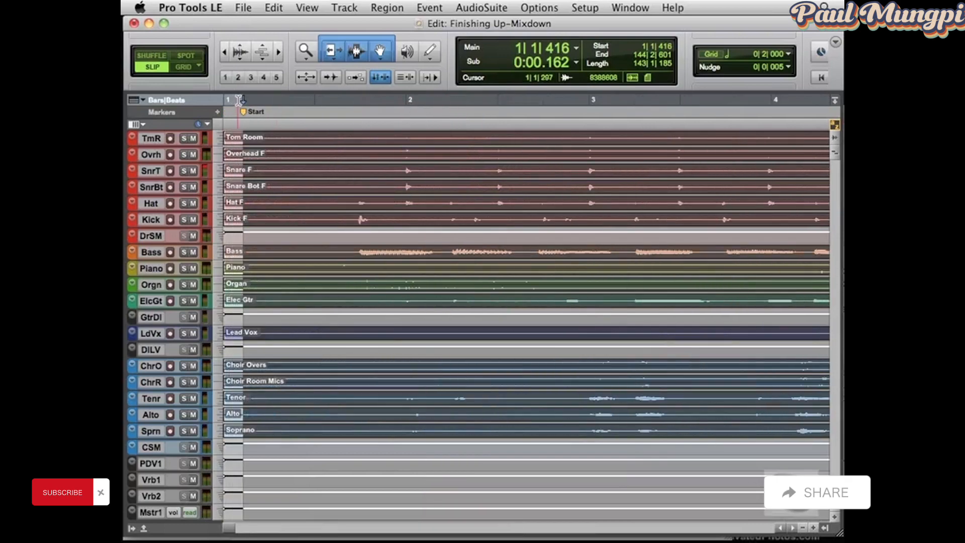
pyautogui.press('Right')
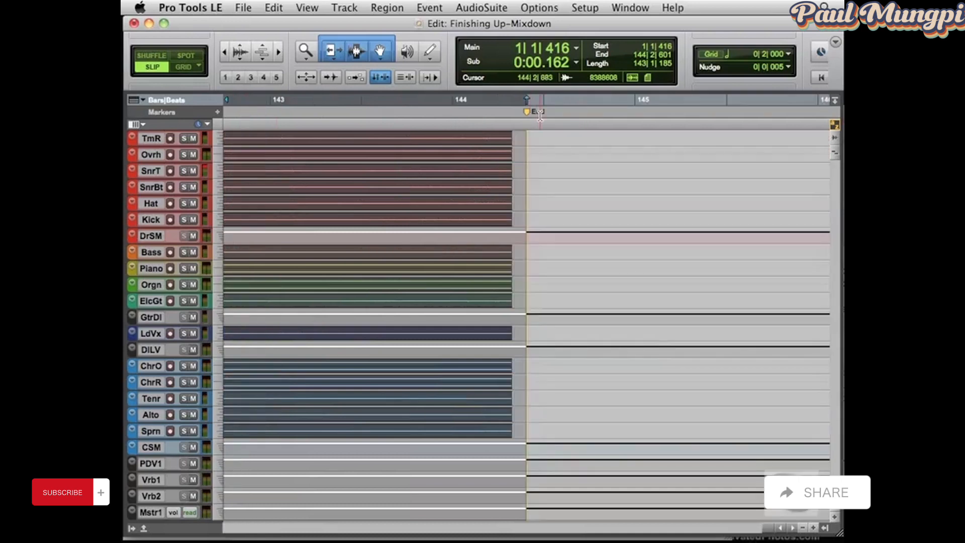
pyautogui.press('Left')
pyautogui.press('super+bracketleft')
pyautogui.press('super+bracketleft')
pyautogui.press('super+bracketleft')
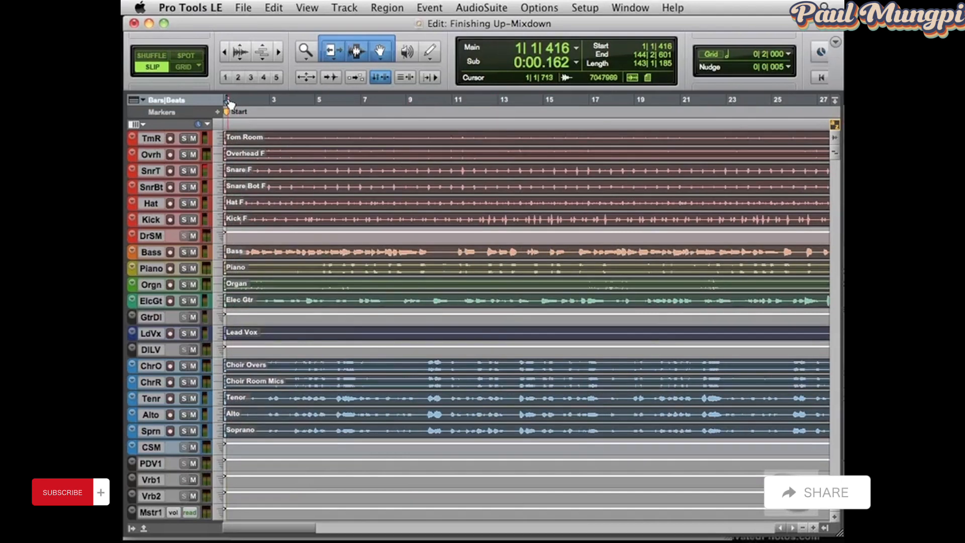
pyautogui.press('super+bracketleft')
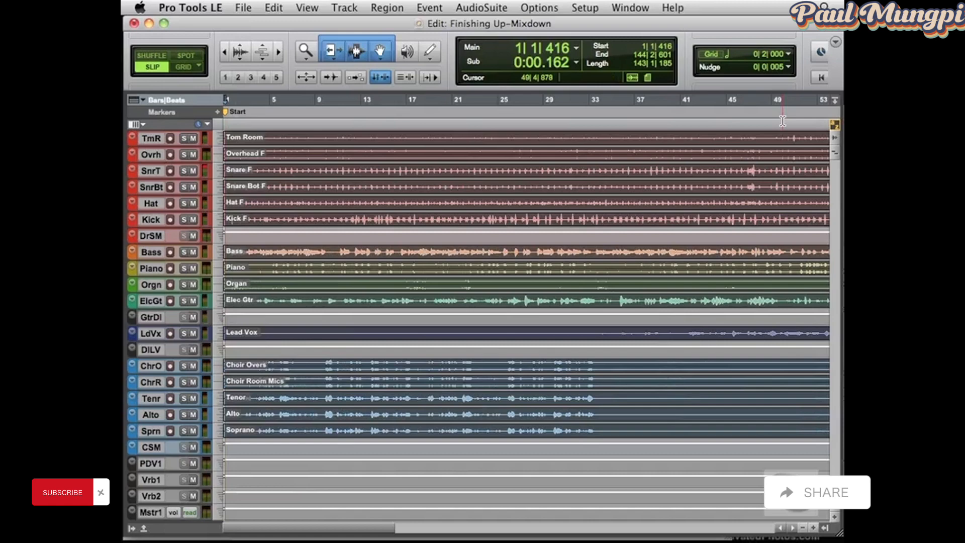
pyautogui.press('super+bracketleft')
pyautogui.press('super+bracketleft')
pyautogui.press('space')
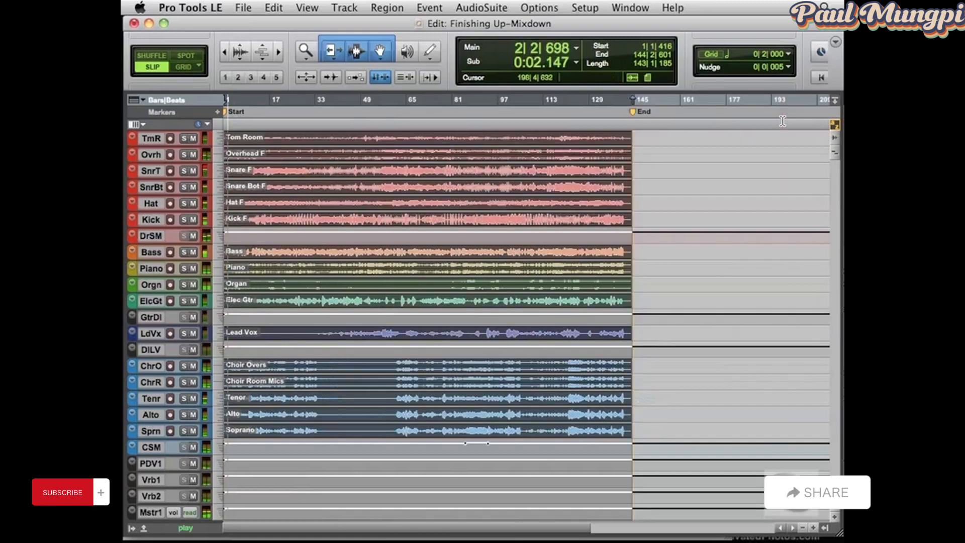
pyautogui.press('space')
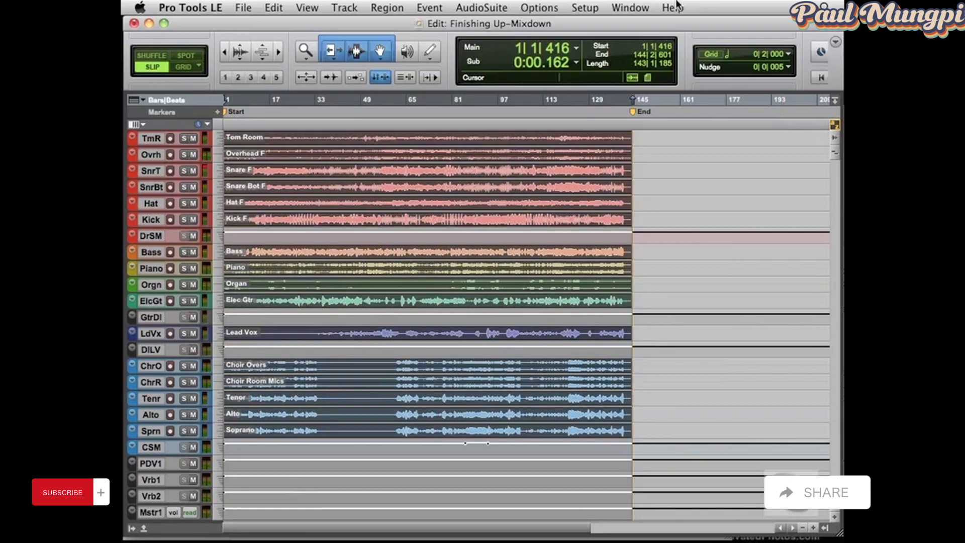
# Set up a bounce of the selection to disk with file type WAV, format Stereo Interleaved and the Convert After Bounce option
pyautogui.click(245, 8)
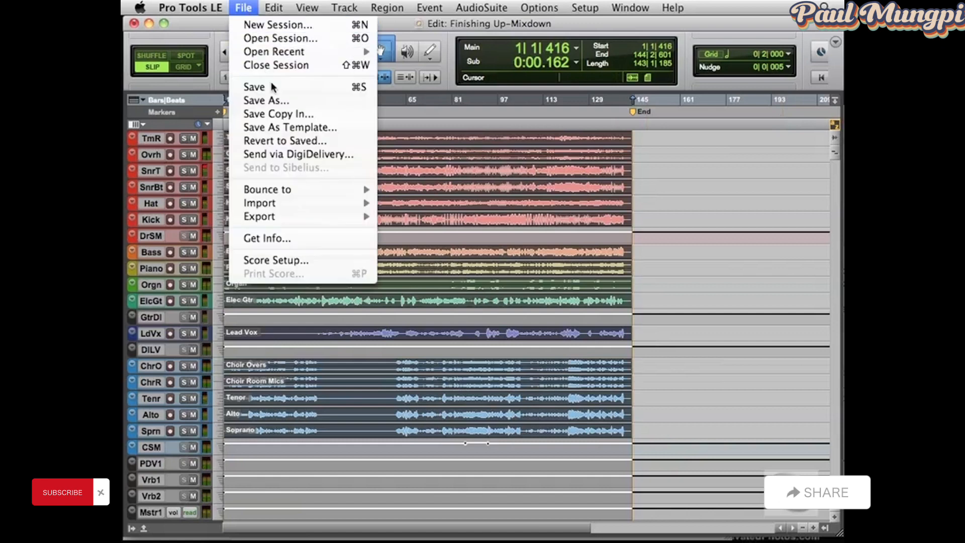
pyautogui.moveTo(281, 188)
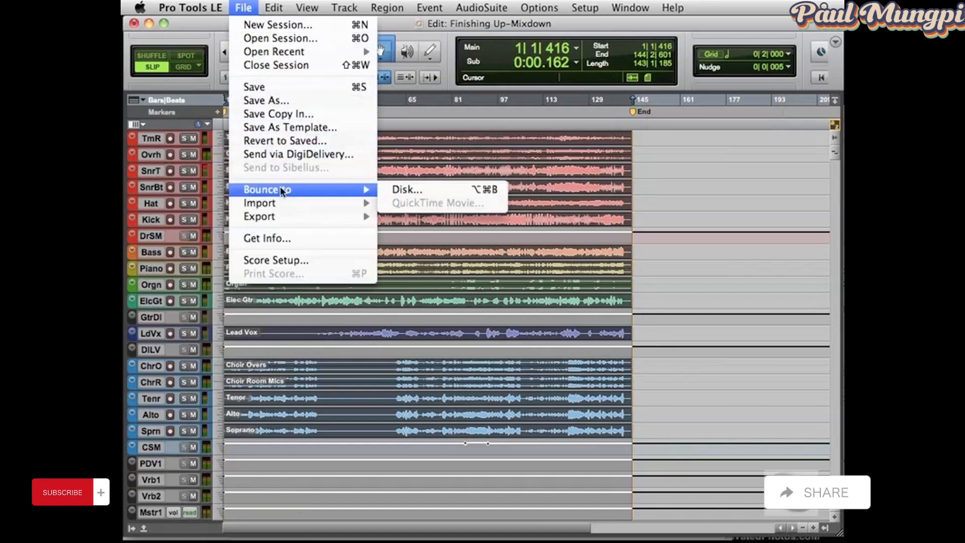
pyautogui.click(448, 189)
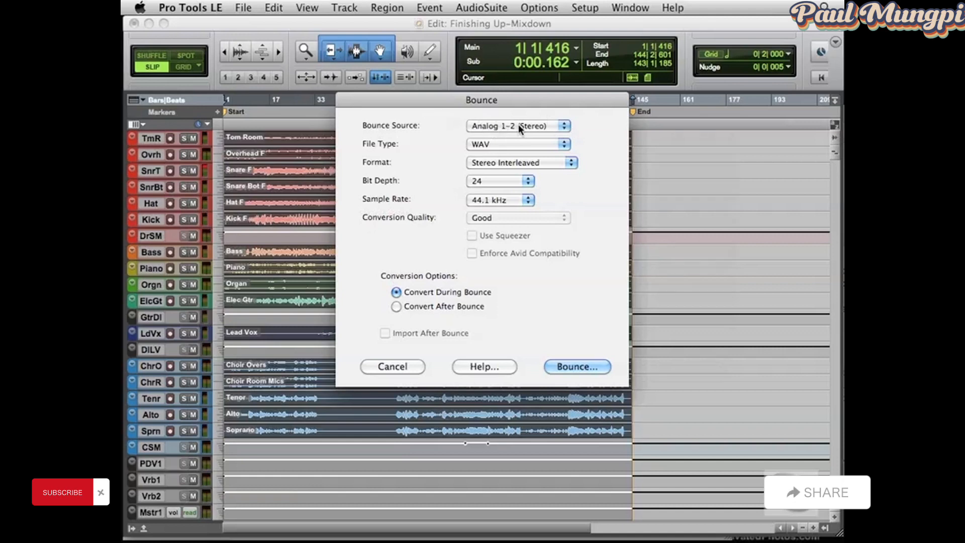
pyautogui.click(514, 144)
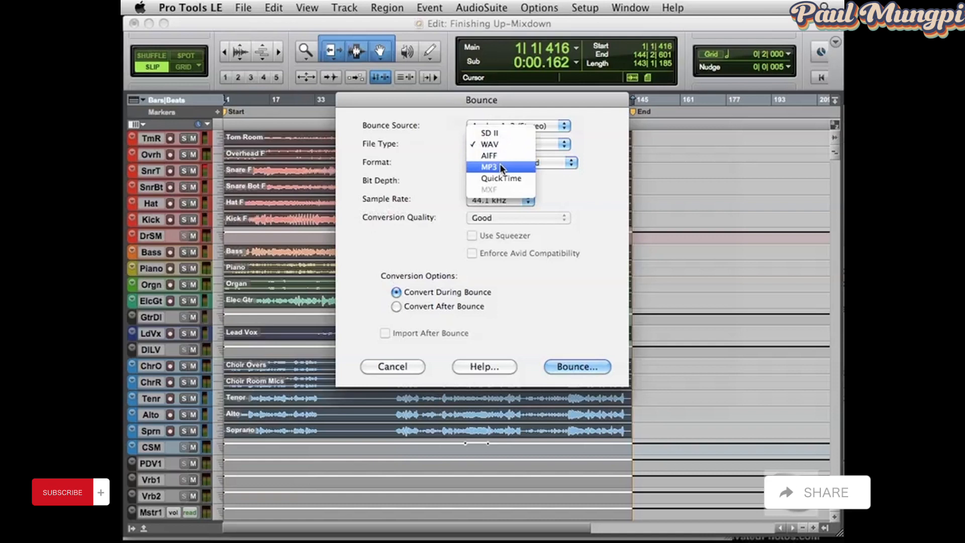
pyautogui.click(504, 143)
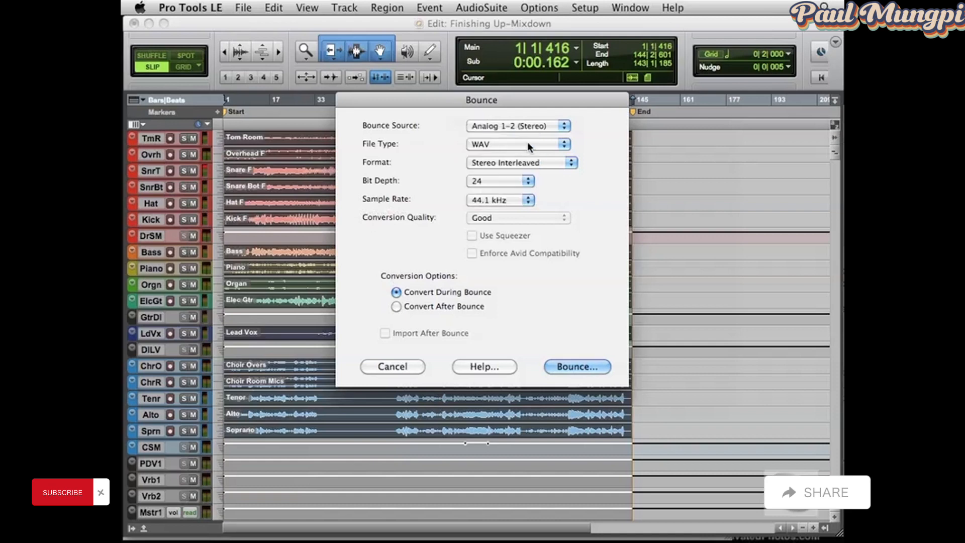
pyautogui.click(529, 161)
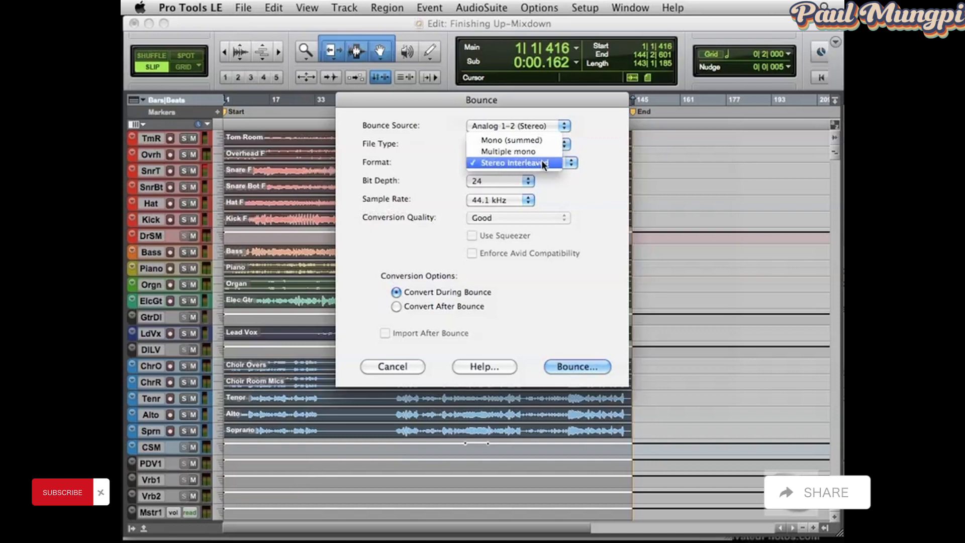
pyautogui.click(580, 181)
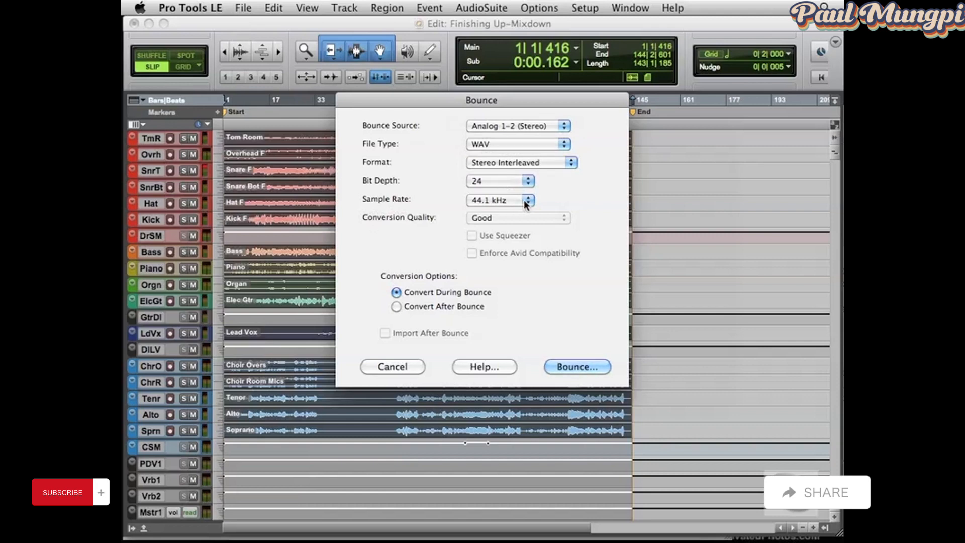
pyautogui.click(396, 306)
# Start bouncing the mix to the Audio Files folder under the name "Mix 1", and cancel the running bounce
pyautogui.click(578, 365)
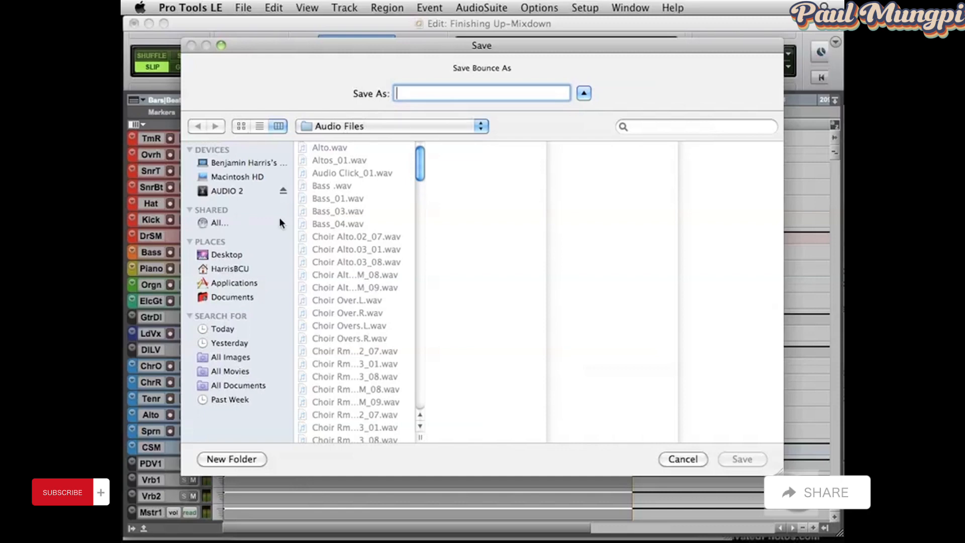
pyautogui.write('M')
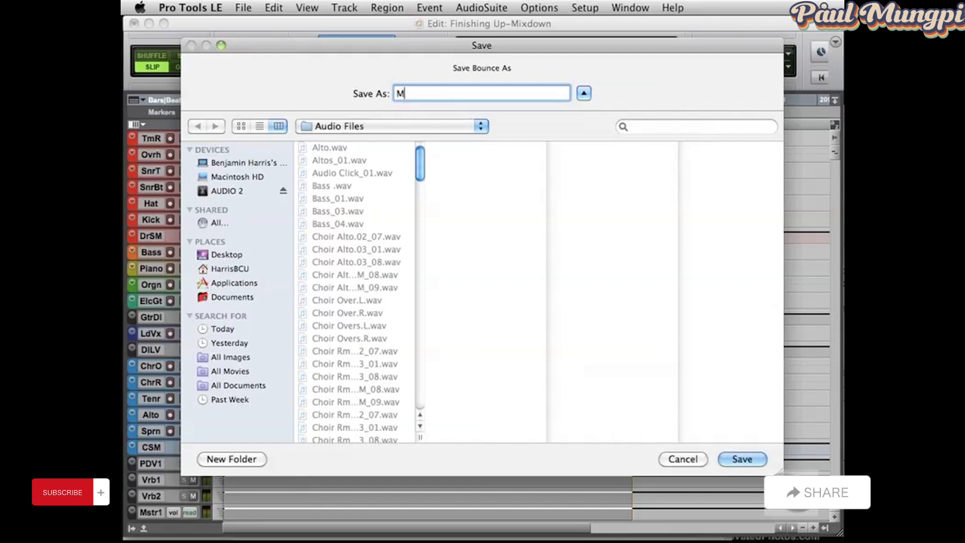
pyautogui.write('ix 1')
pyautogui.click(750, 459)
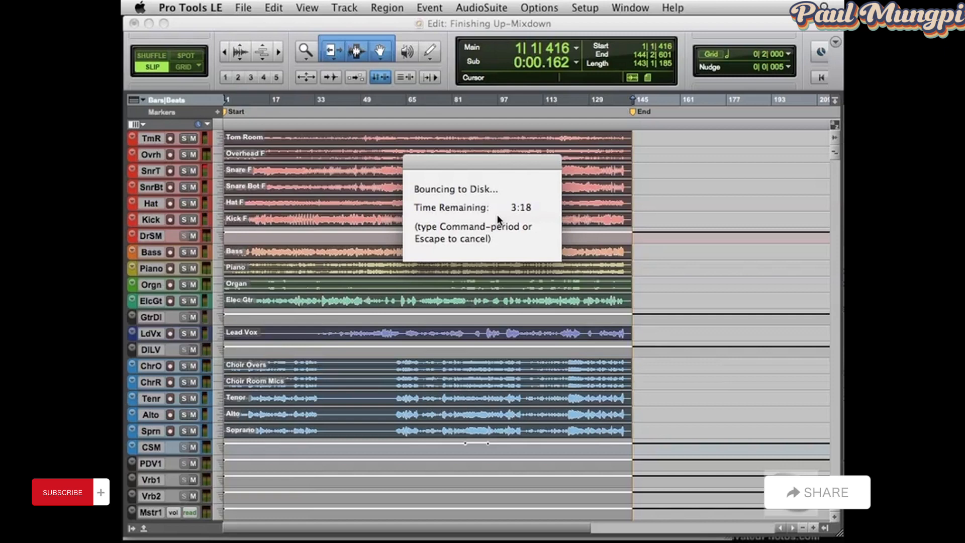
pyautogui.press('Escape')
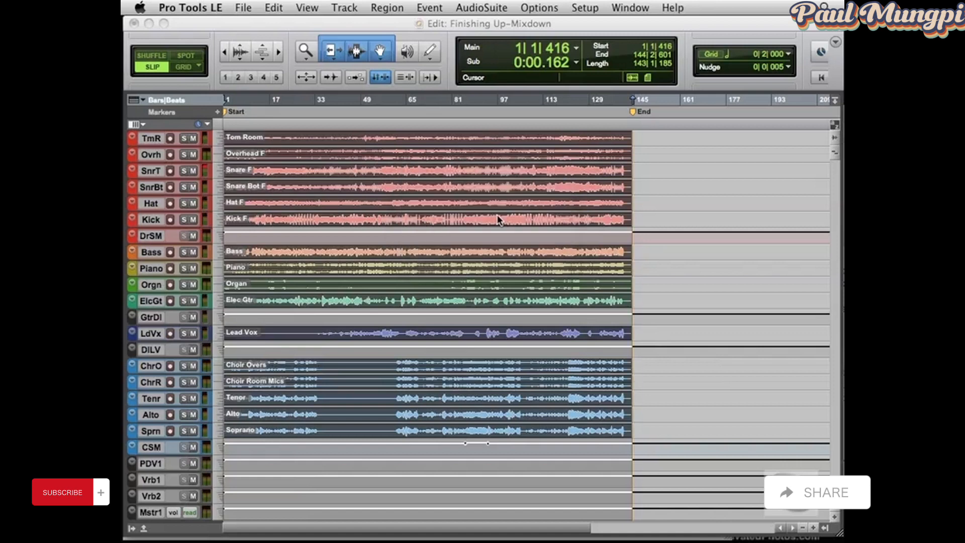